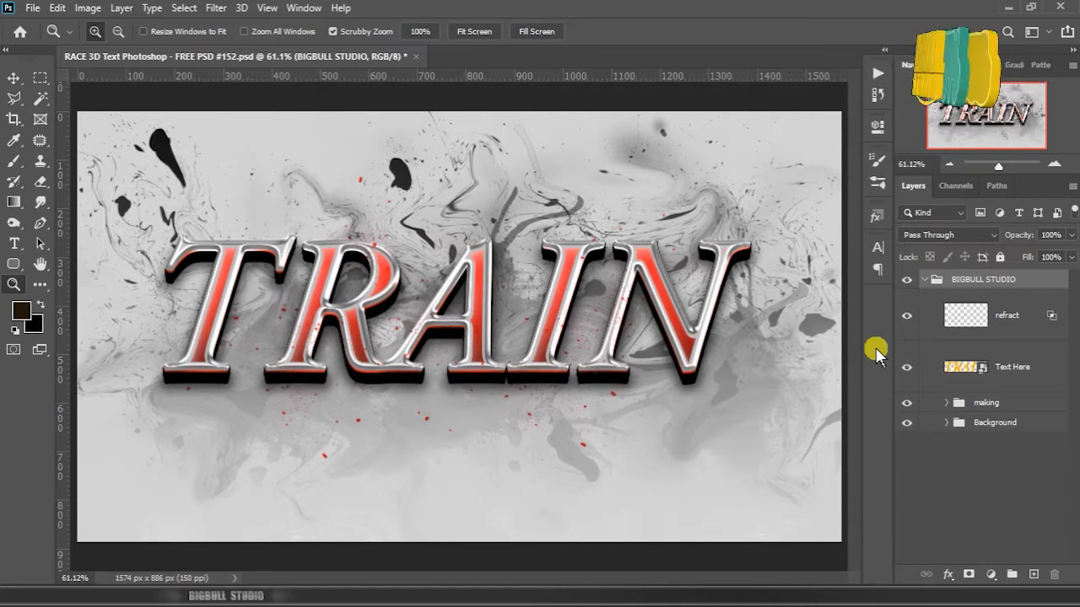
- Open the contents of the "Text Here" smart object layer for editing
left_click(1004, 372)
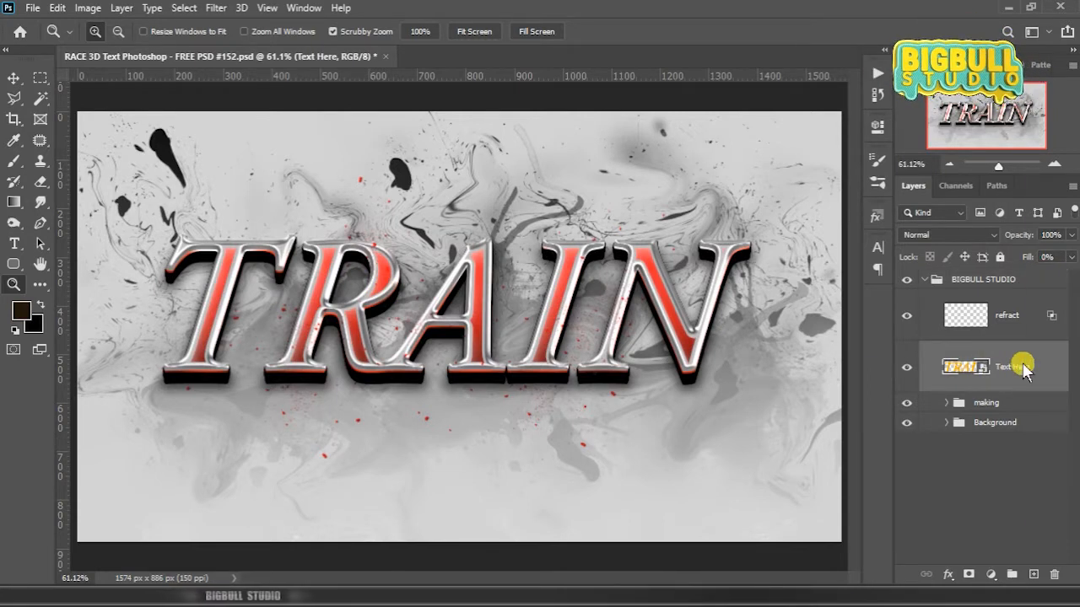
right_click(1024, 365)
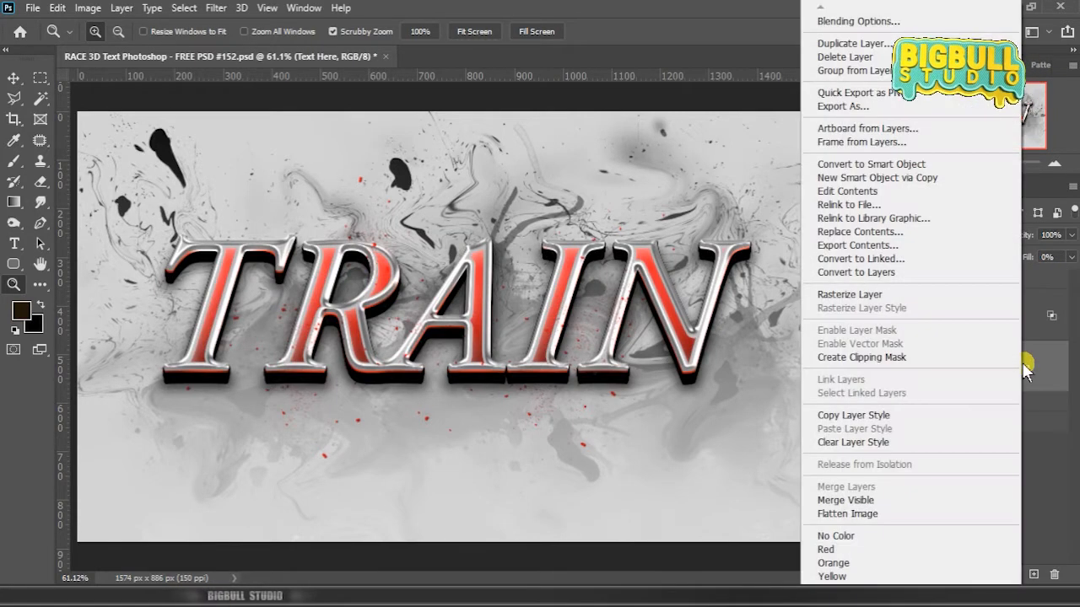
left_click(951, 196)
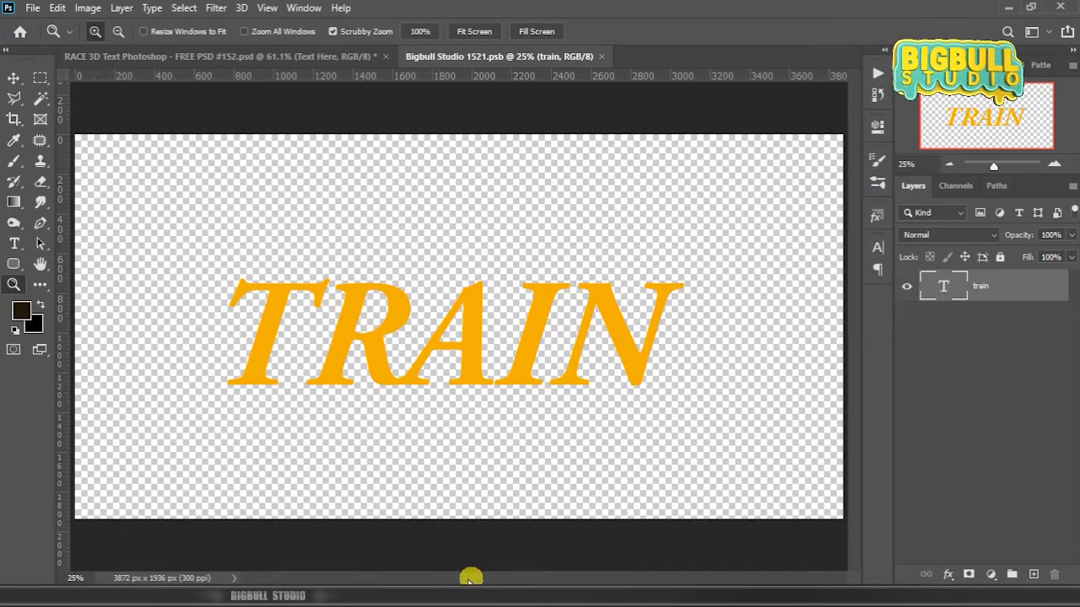
- Switch to File Explorer, open the "Text" file in Notepad, and place its window beside the Photoshop canvas
left_click(434, 595)
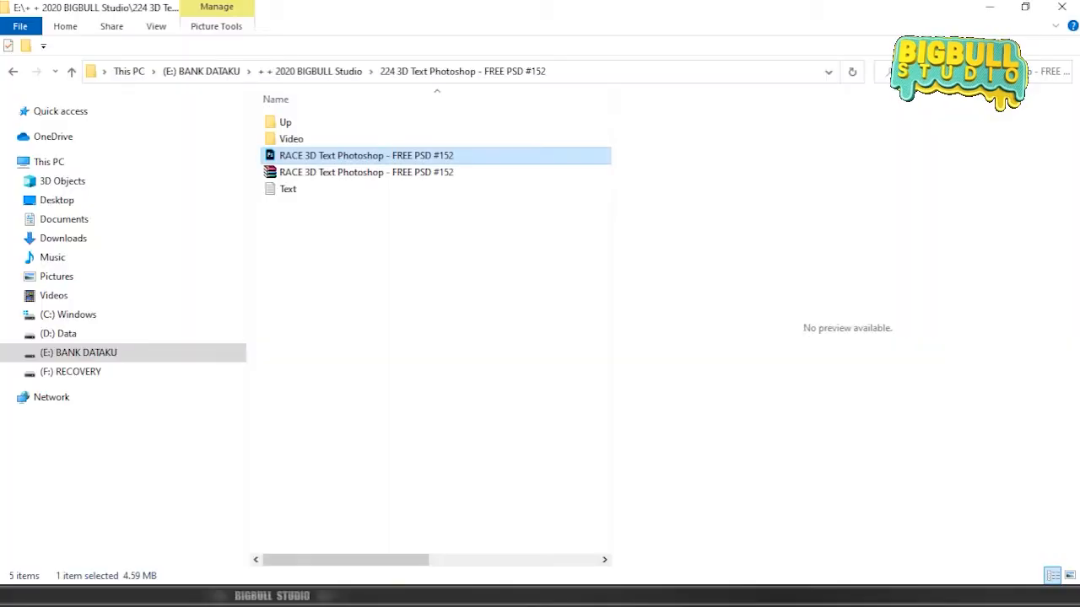
double_click(274, 190)
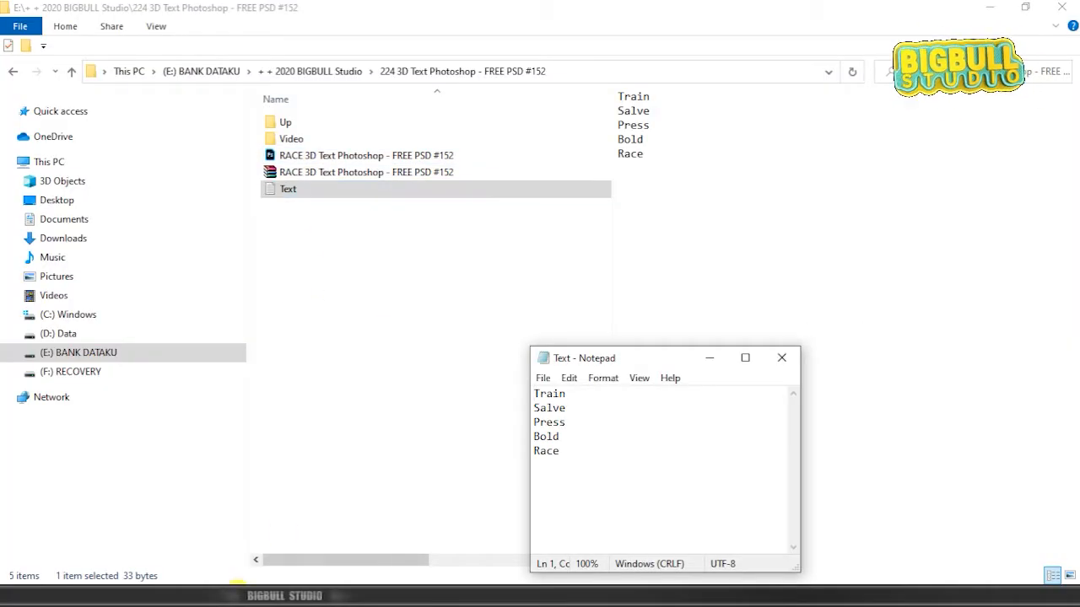
left_click(354, 595)
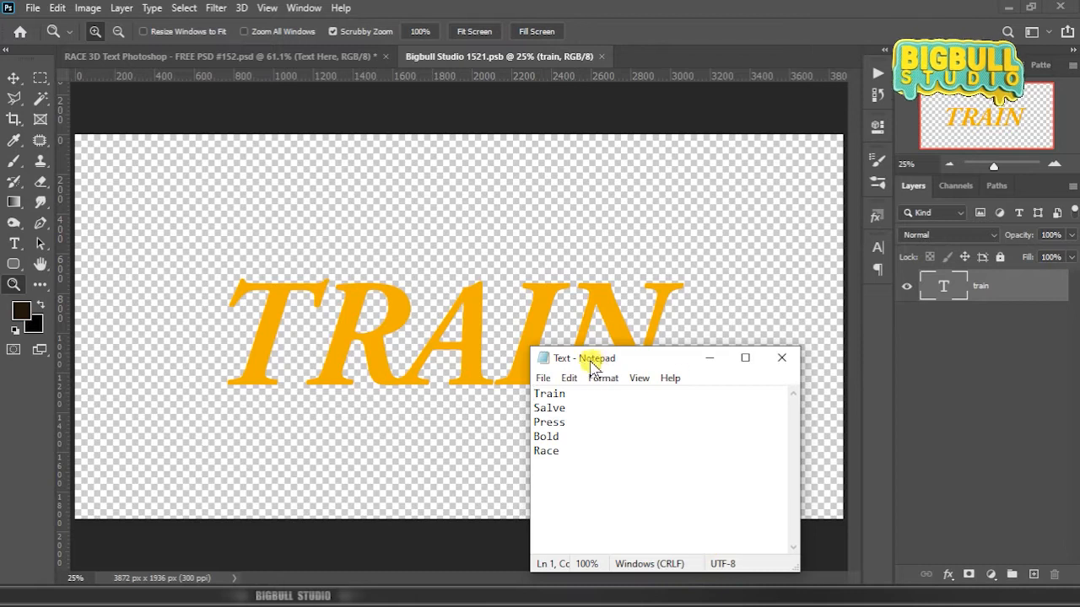
left_click_drag(582, 363, 917, 349)
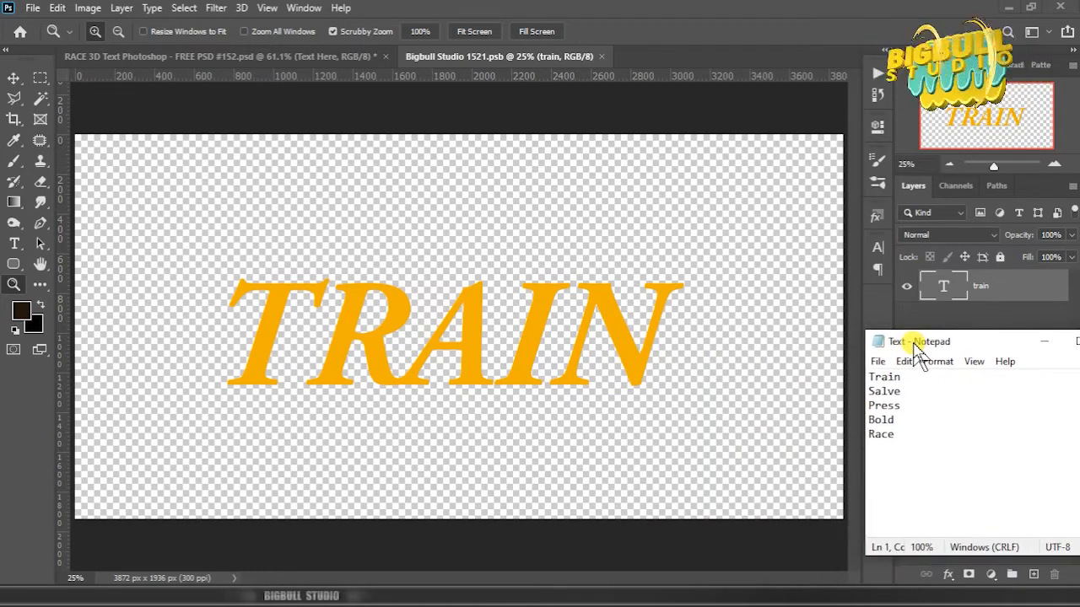
- Copy "Salve" from the Notepad word list and replace the "train" layer's text with it
double_click(877, 392)
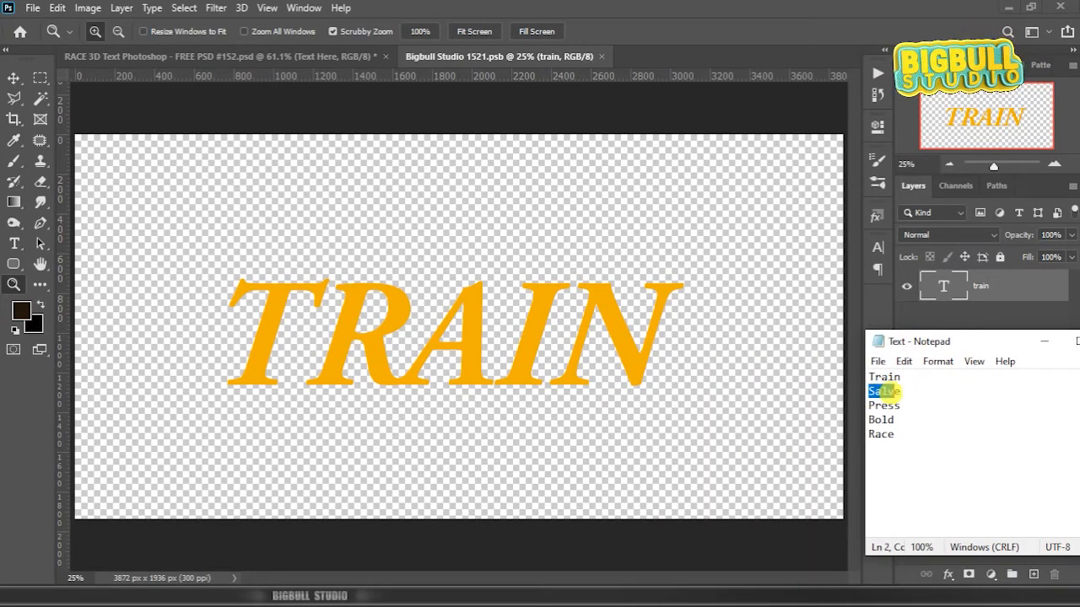
right_click(877, 392)
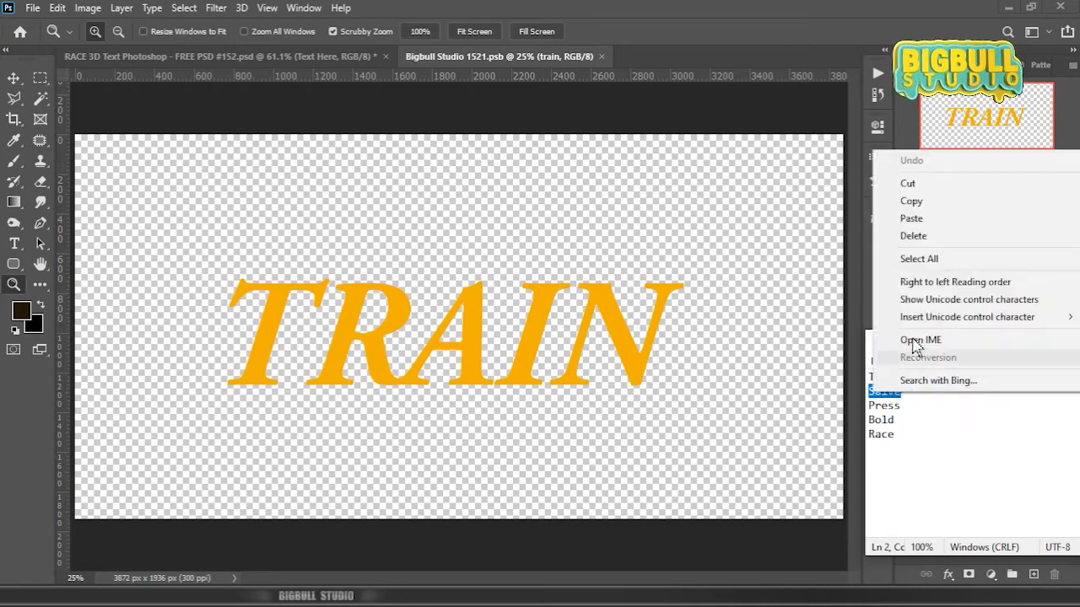
left_click(950, 201)
left_click(943, 287)
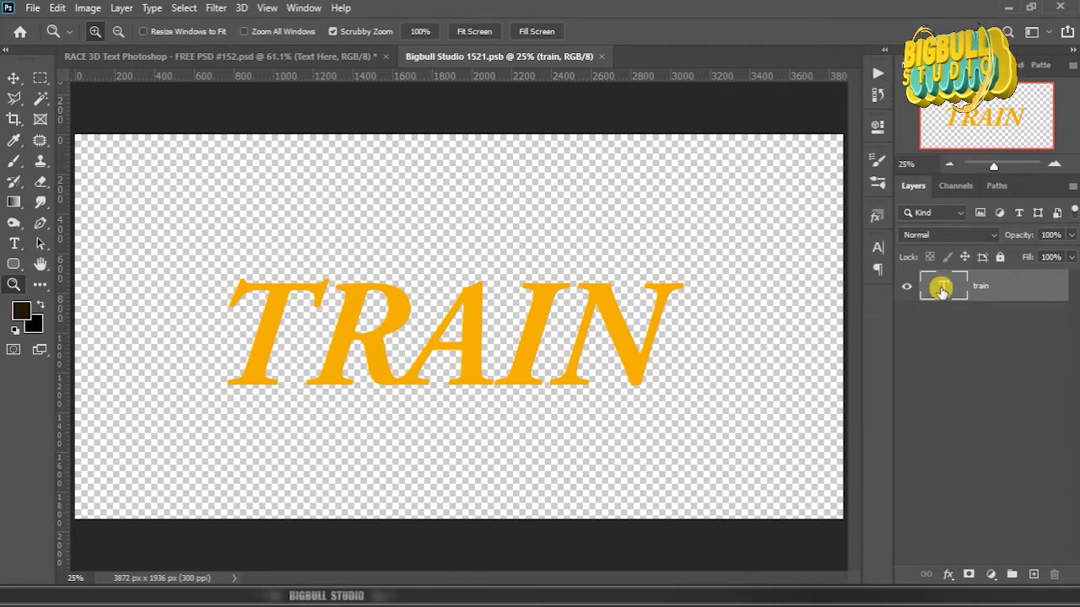
double_click(943, 285)
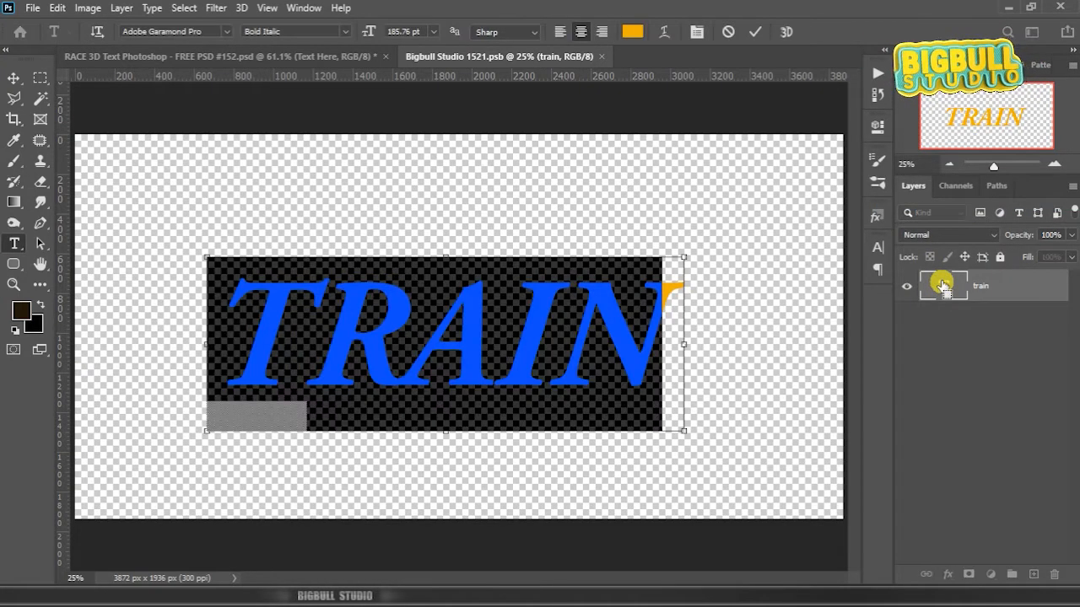
key("ctrl+v")
left_click(986, 292)
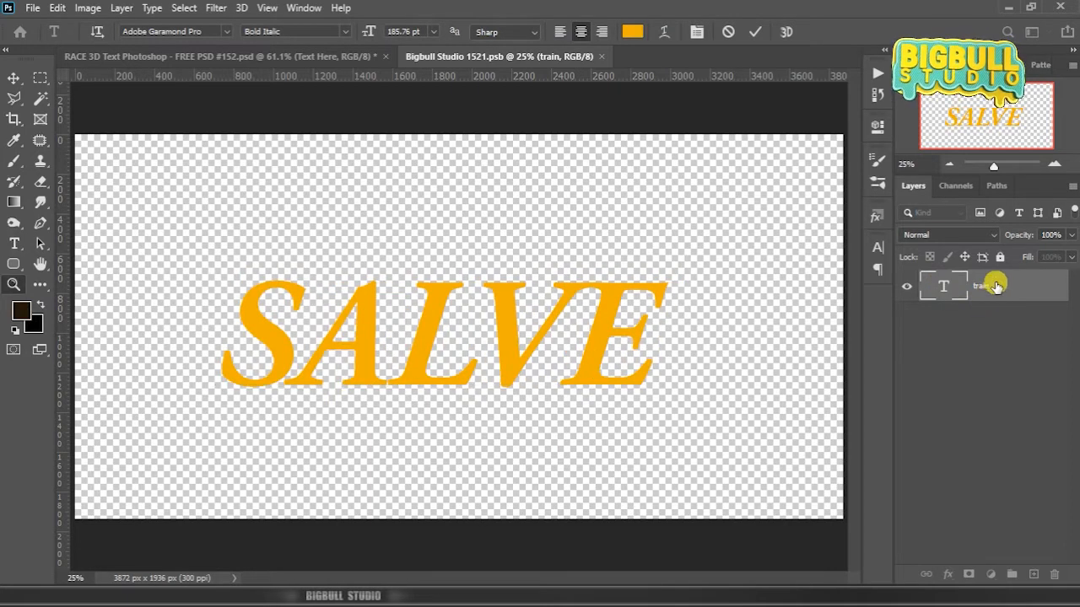
- Close the smart object document with its changes saved and deselect the layers in the main 3D text design
left_click(609, 56)
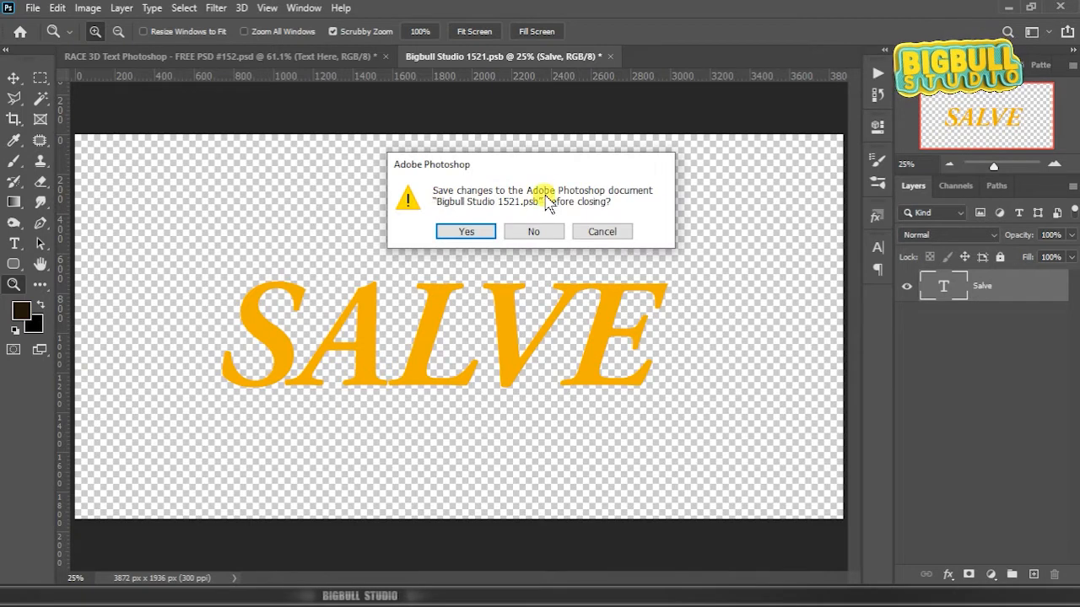
left_click(485, 237)
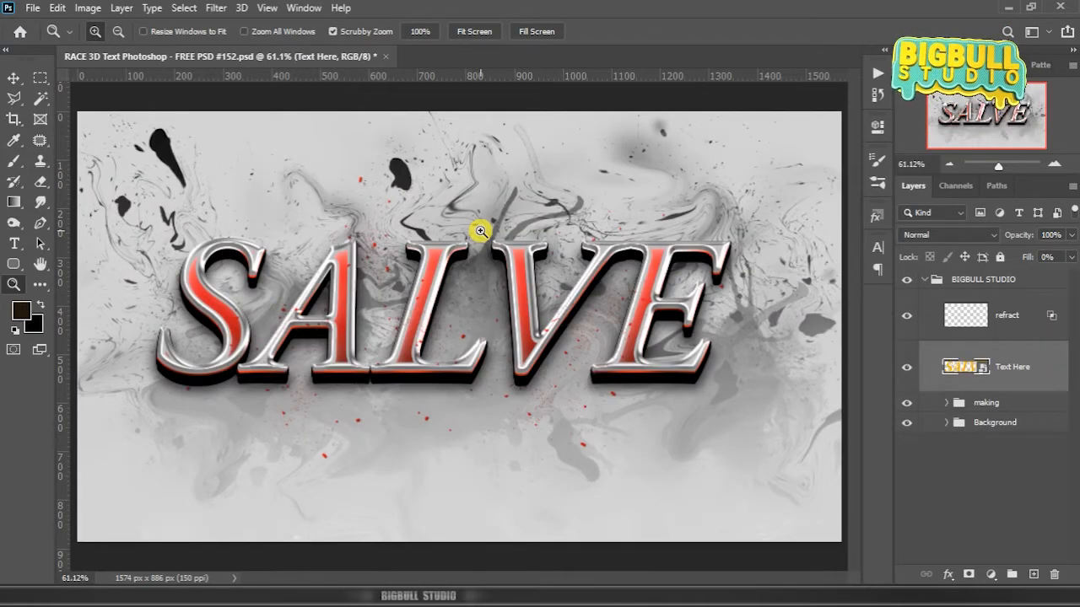
left_click(973, 481)
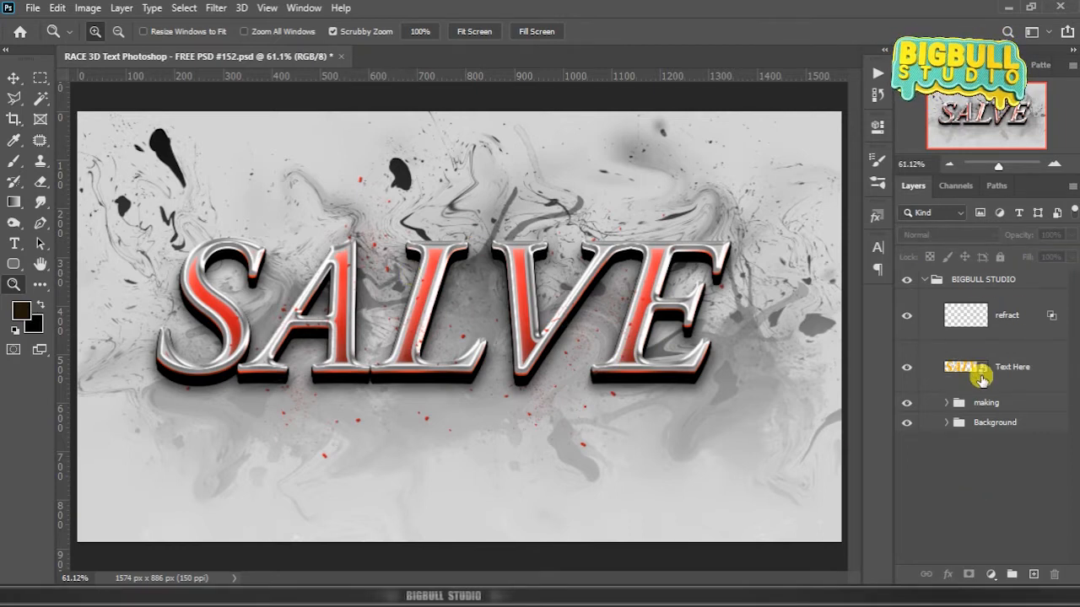
- Reopen the "Text Here" smart object's contents and bring the Notepad word list to the front
left_click(1009, 368)
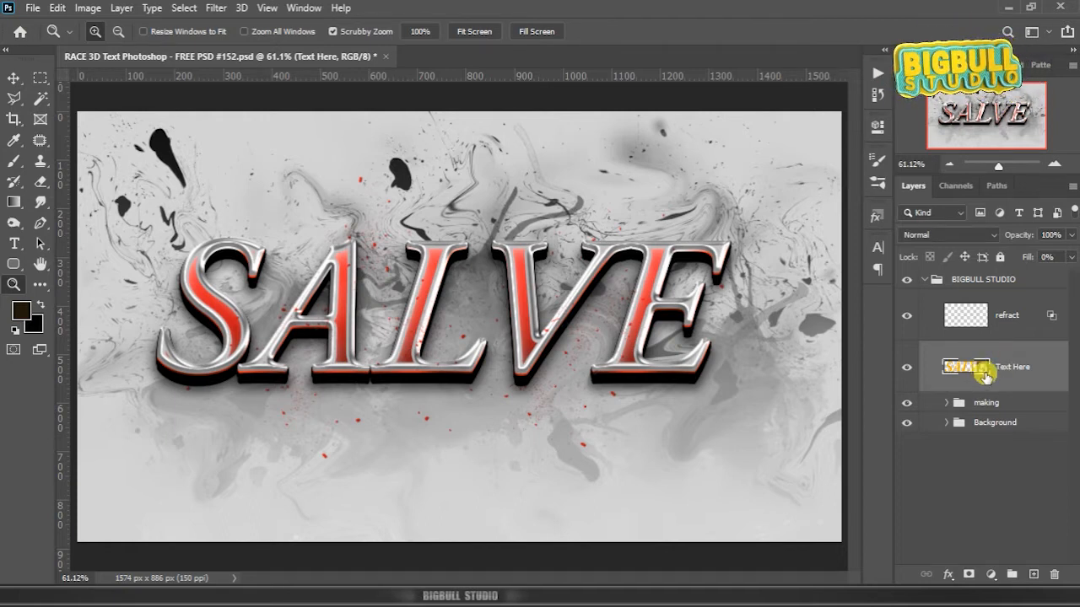
double_click(982, 370)
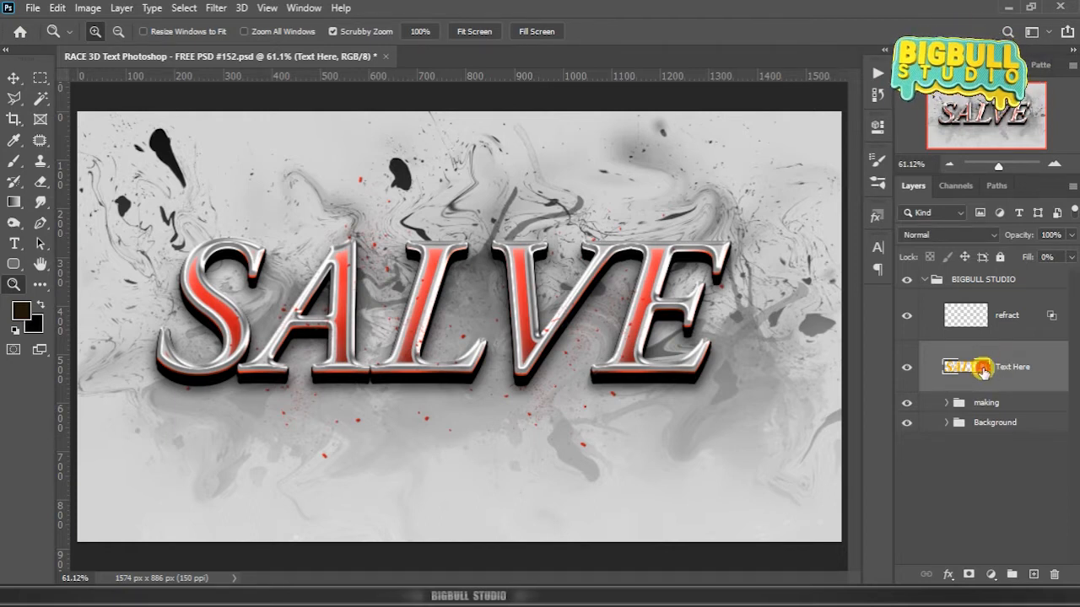
left_click(760, 588)
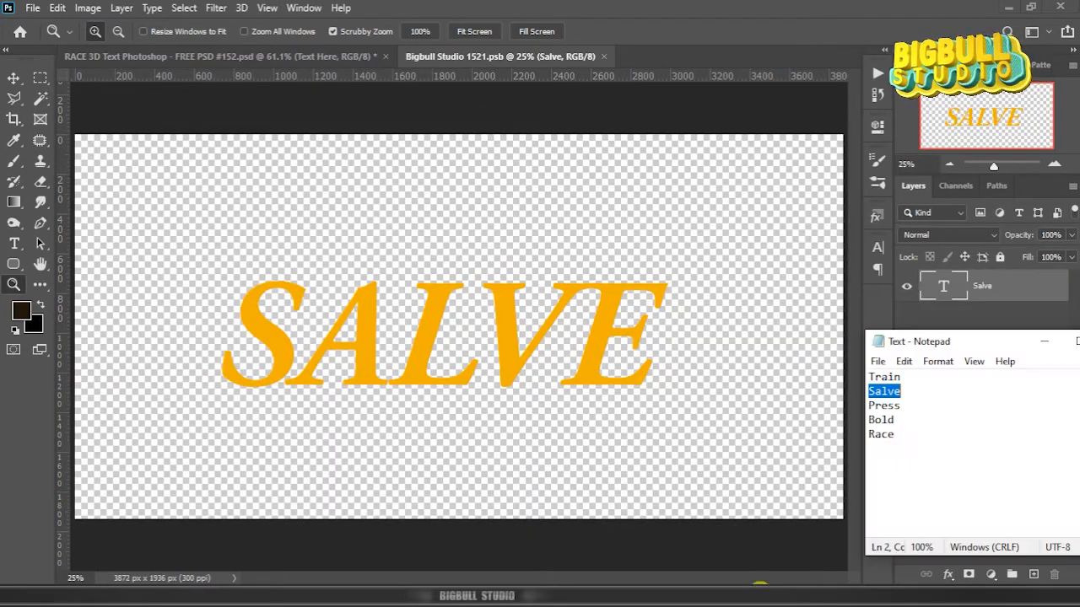
- Copy "Press" from the Notepad word list and replace the "Salve" layer's text with it
double_click(884, 406)
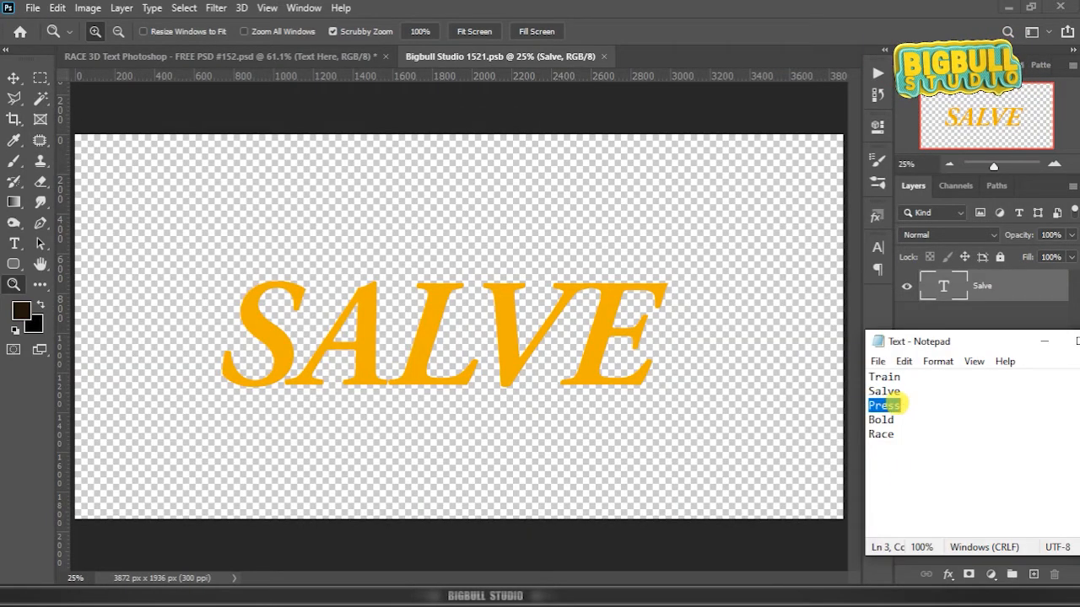
right_click(885, 406)
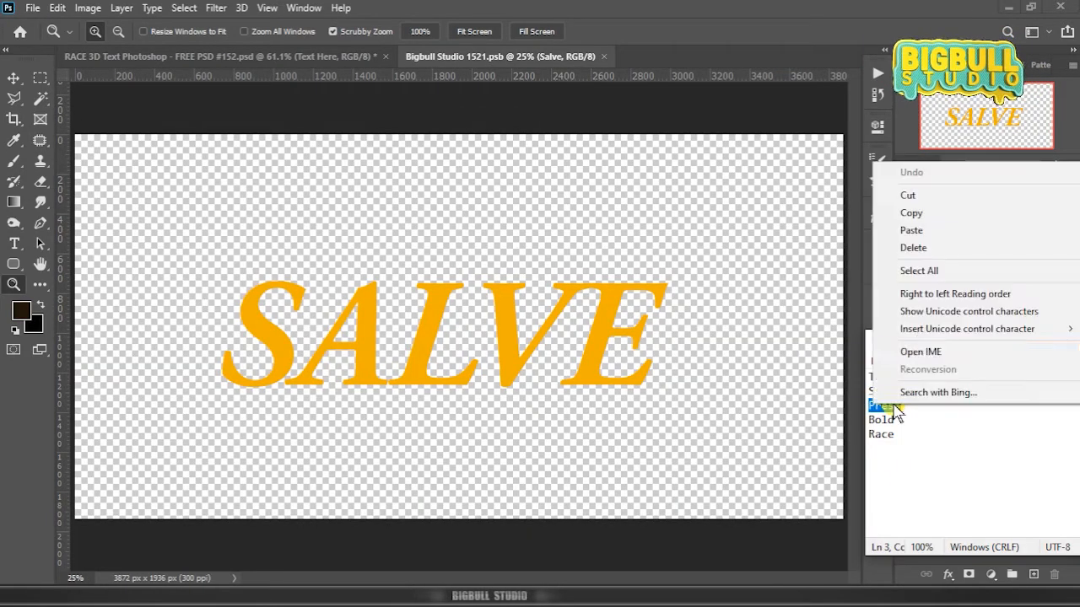
left_click(957, 217)
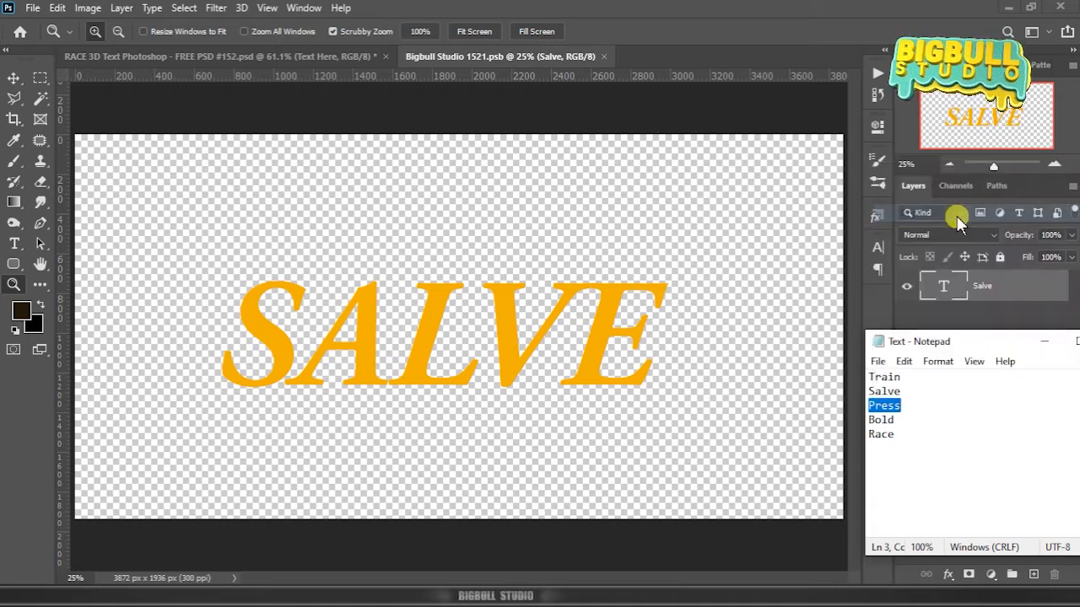
left_click(943, 287)
double_click(943, 287)
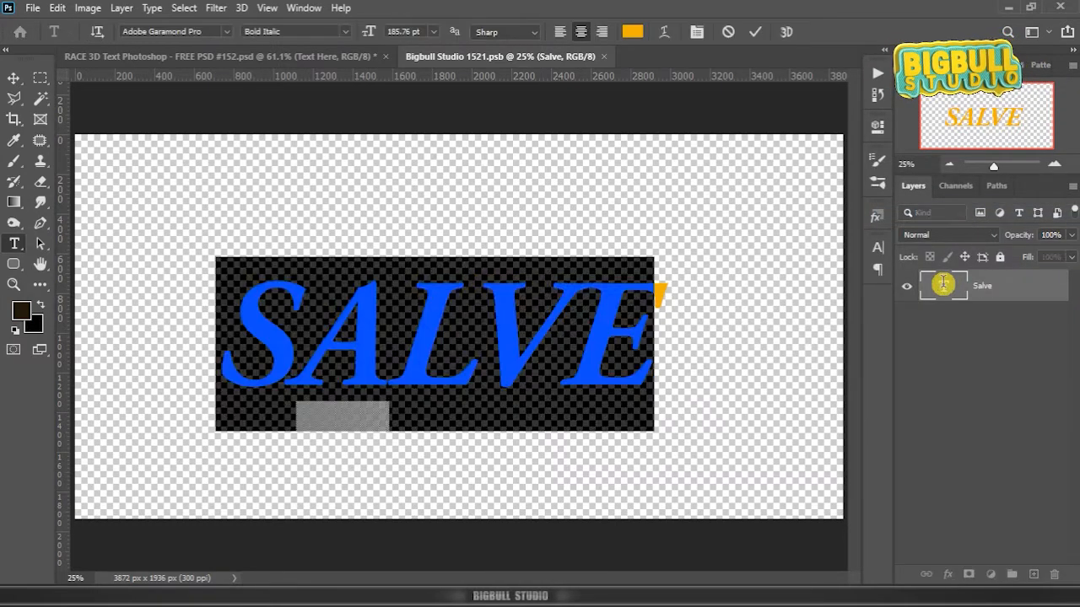
key("ctrl+v")
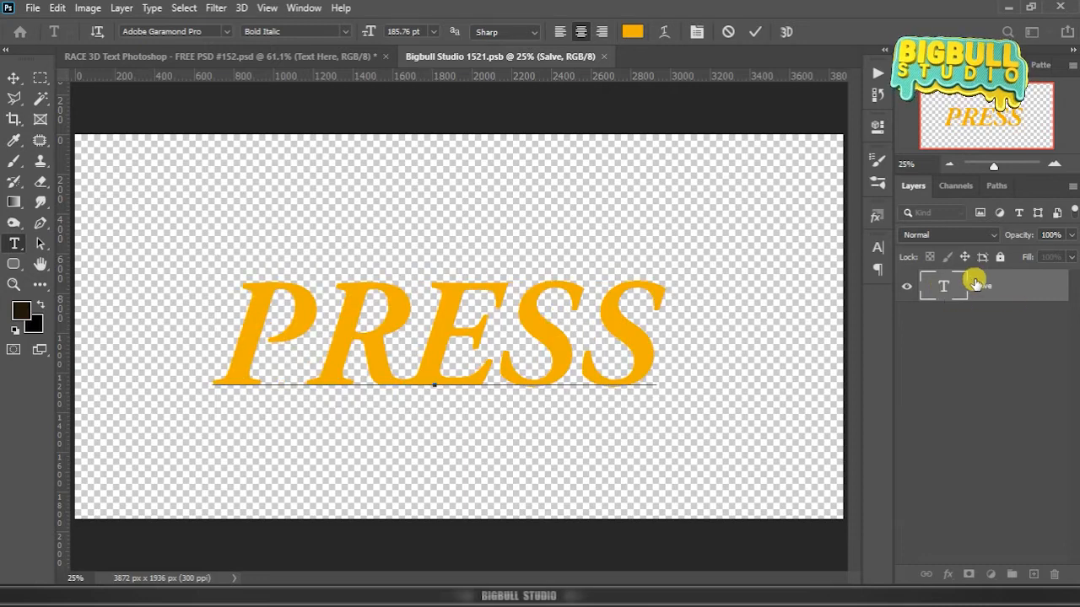
left_click(977, 284)
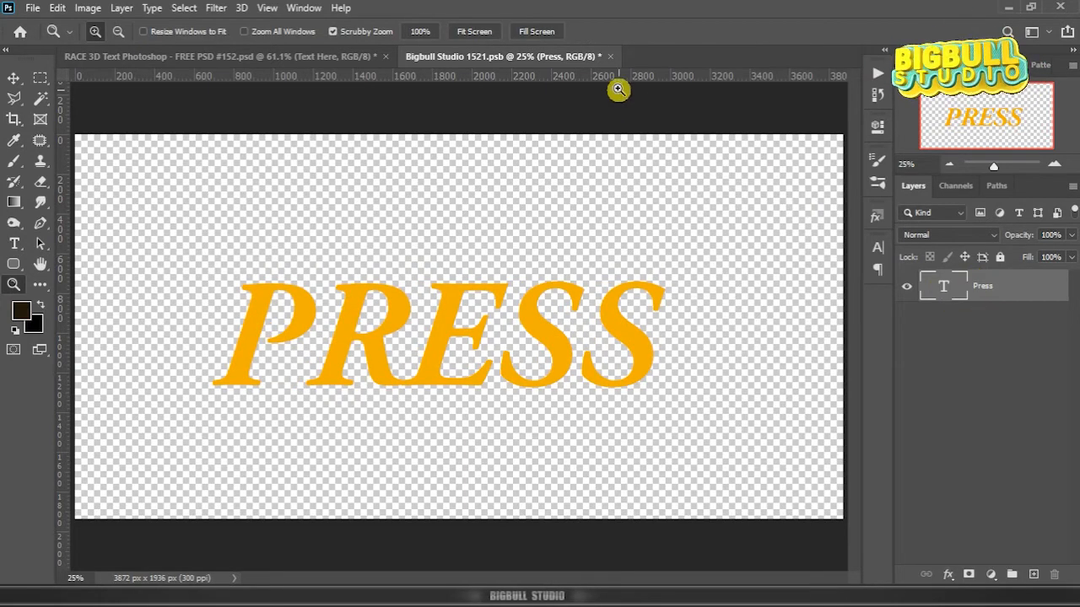
- Save and close the smart object document containing "Press", and clear the layer selection in the main design
left_click(609, 57)
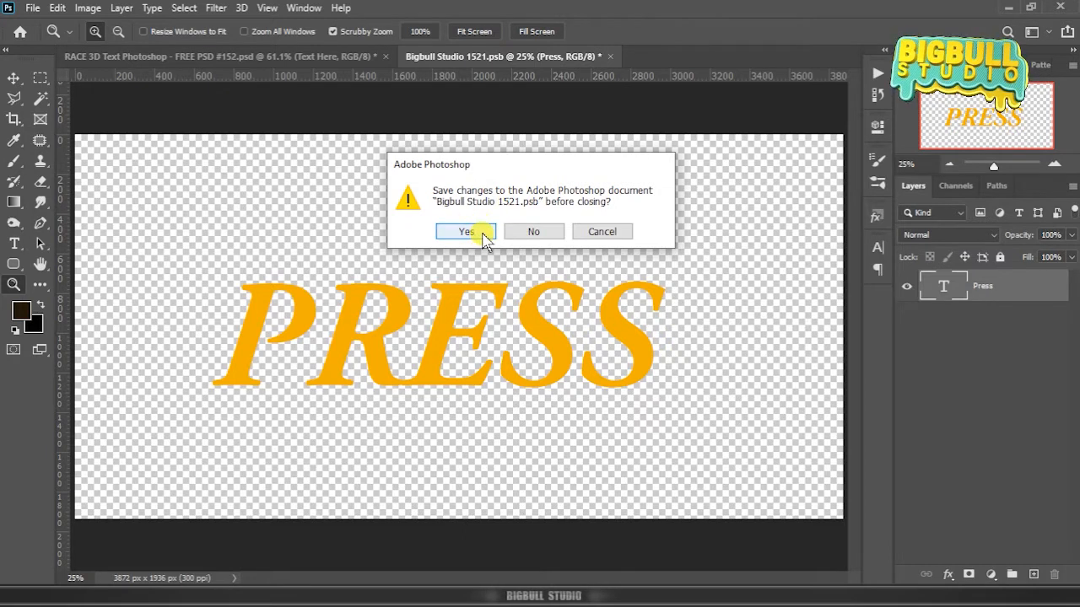
left_click(465, 232)
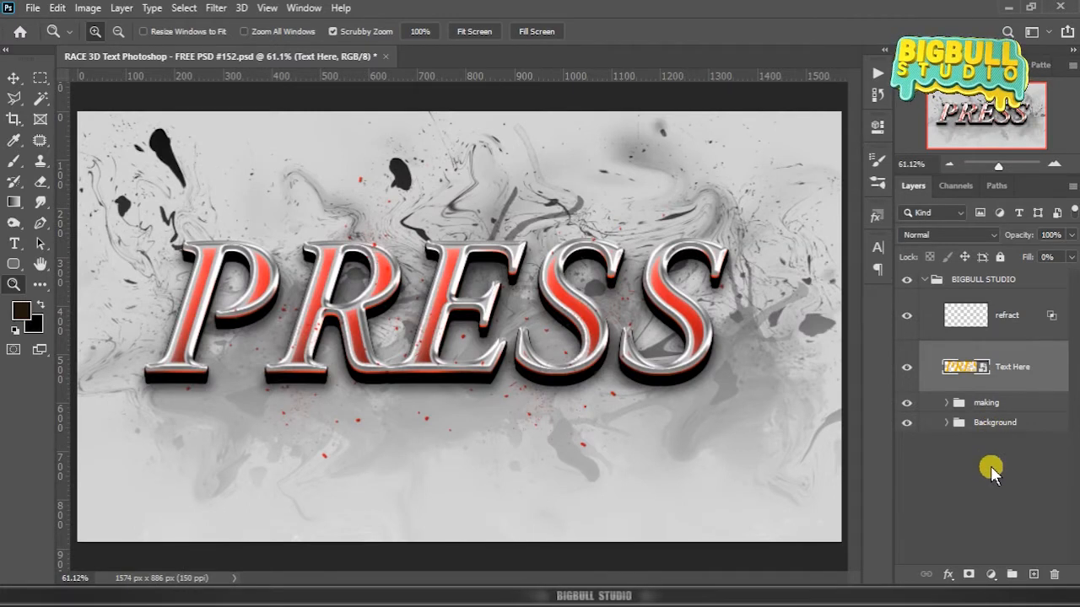
left_click(990, 466)
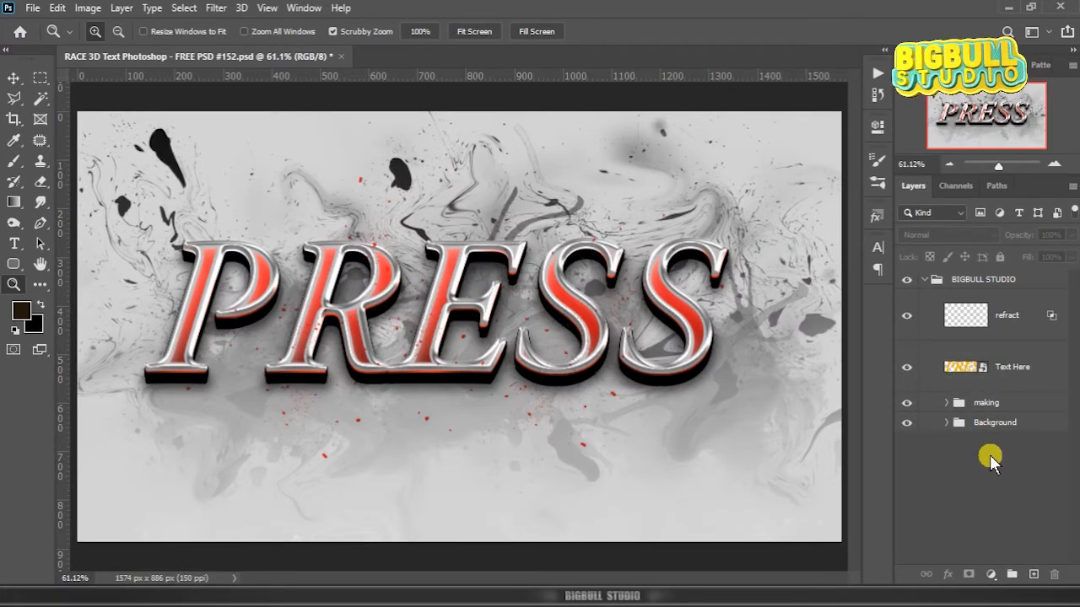
- Open the "Text Here" smart object's contents again and switch to the Notepad word list
left_click(981, 370)
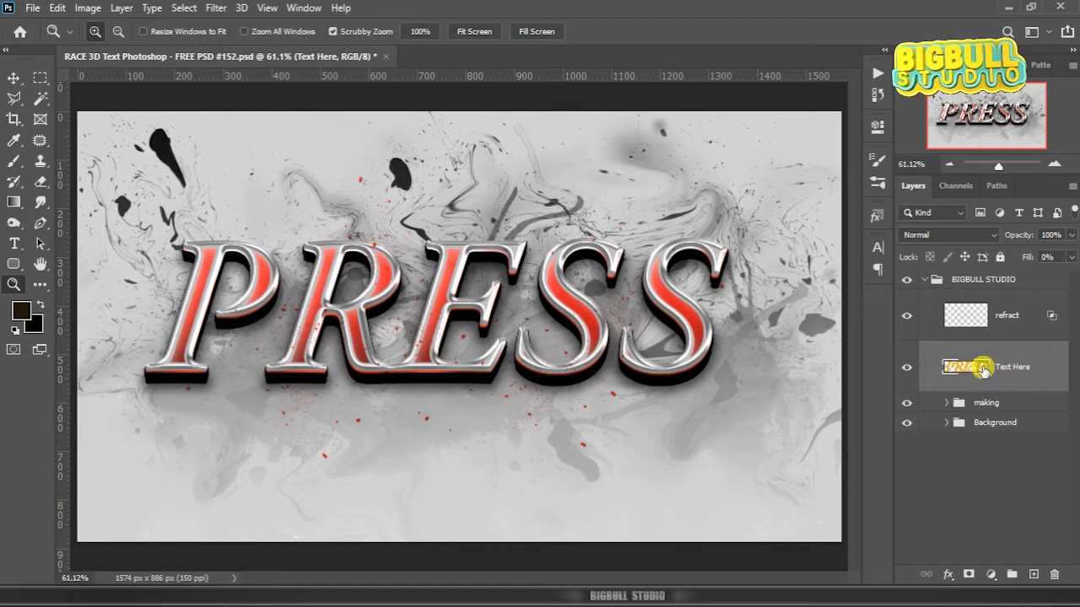
double_click(983, 369)
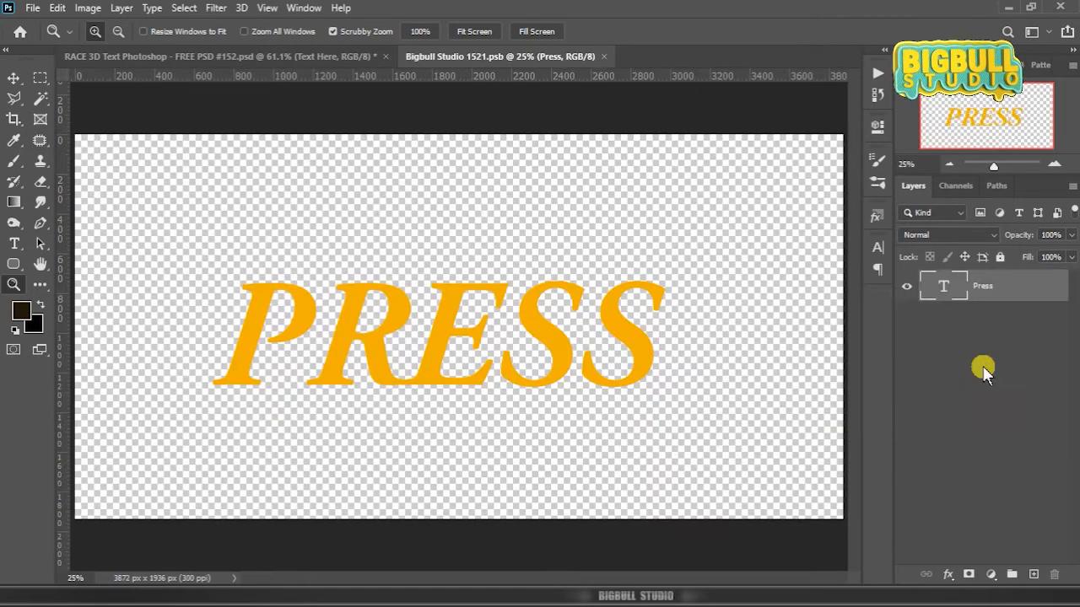
key("alt+Tab")
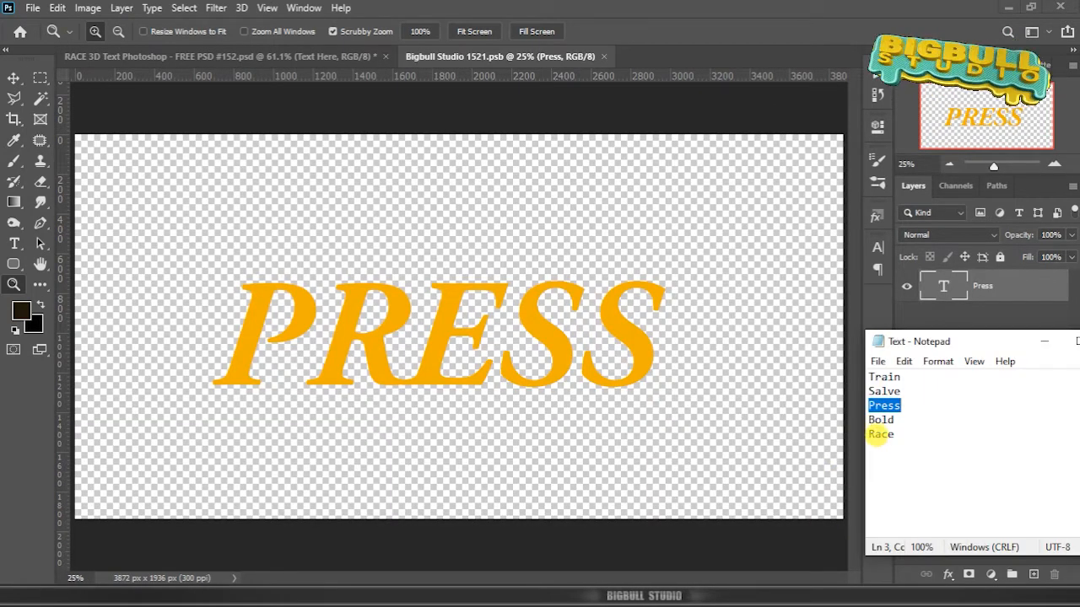
- Copy "Bold" from the Notepad word list and replace the "Press" layer's text with it
left_click_drag(870, 421, 892, 419)
right_click(886, 420)
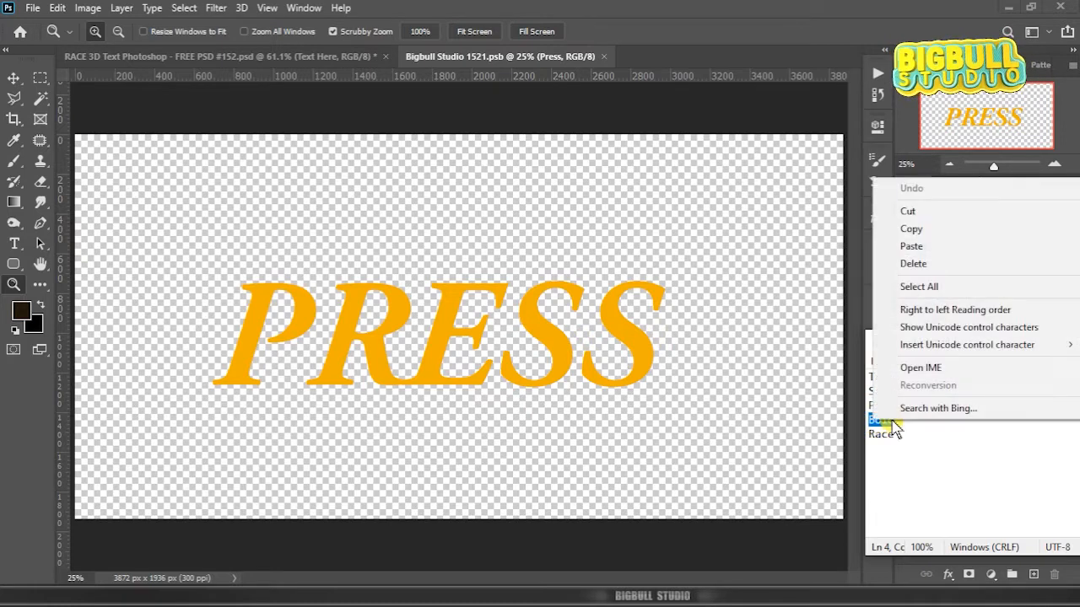
left_click(956, 232)
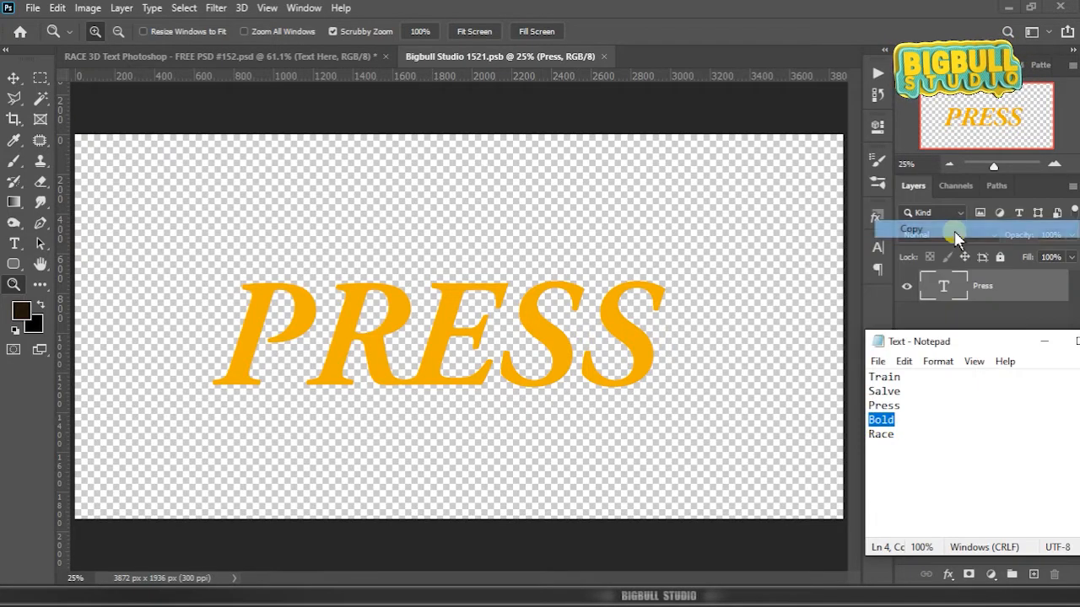
left_click(944, 286)
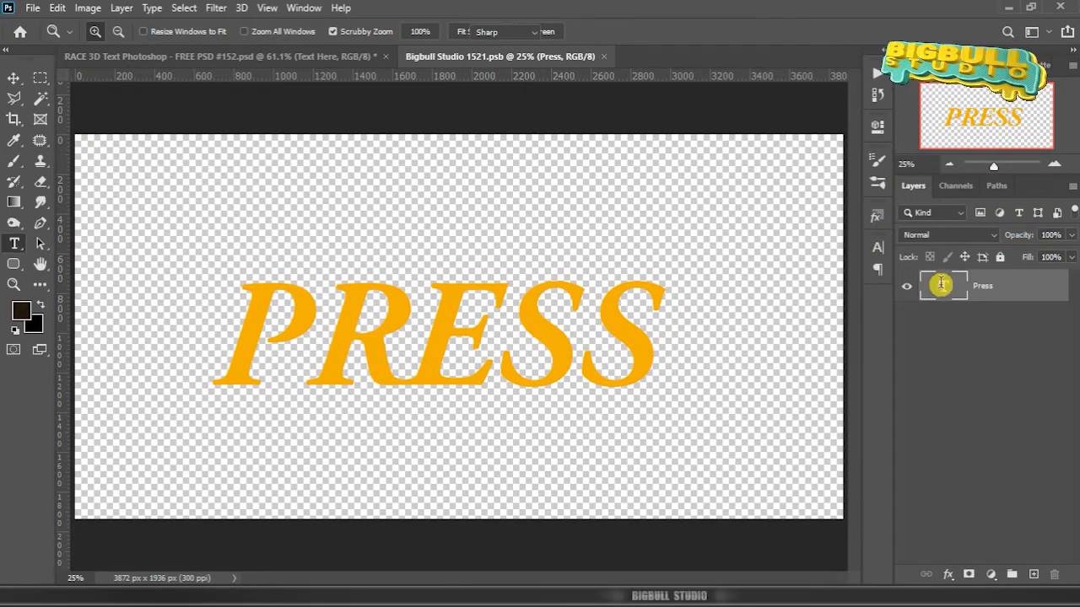
double_click(944, 287)
key("ctrl+v")
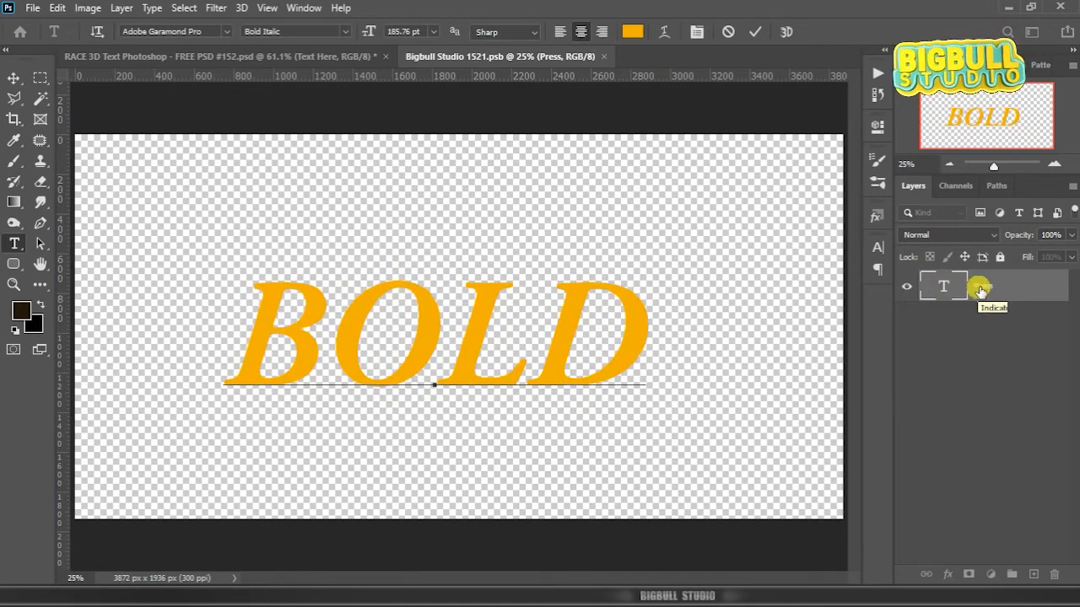
left_click(983, 288)
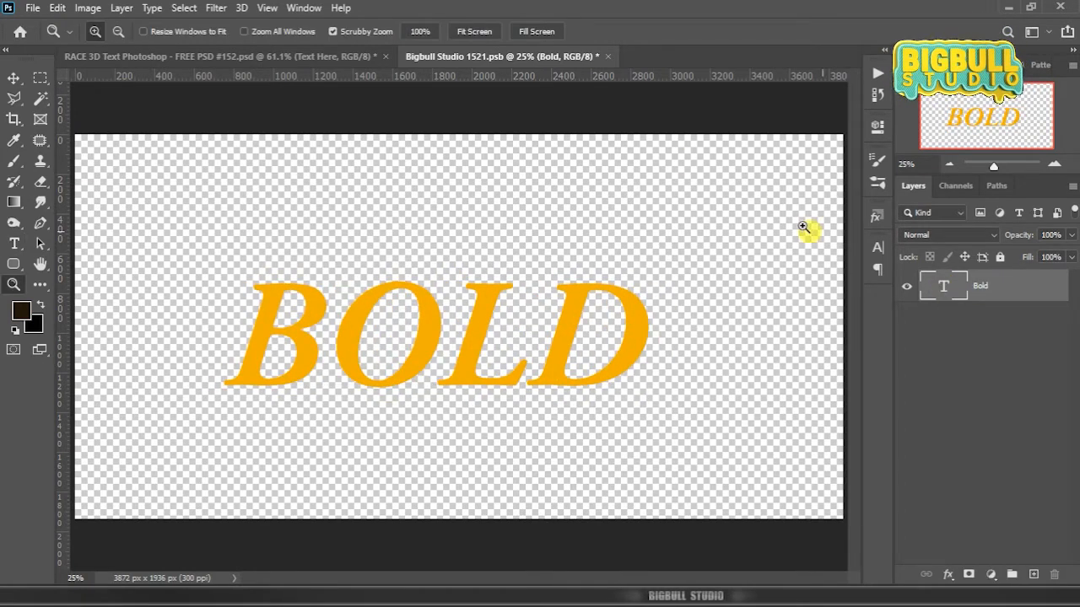
- Save and close the smart object document containing "Bold", and clear the layer selection in the main design
left_click(607, 57)
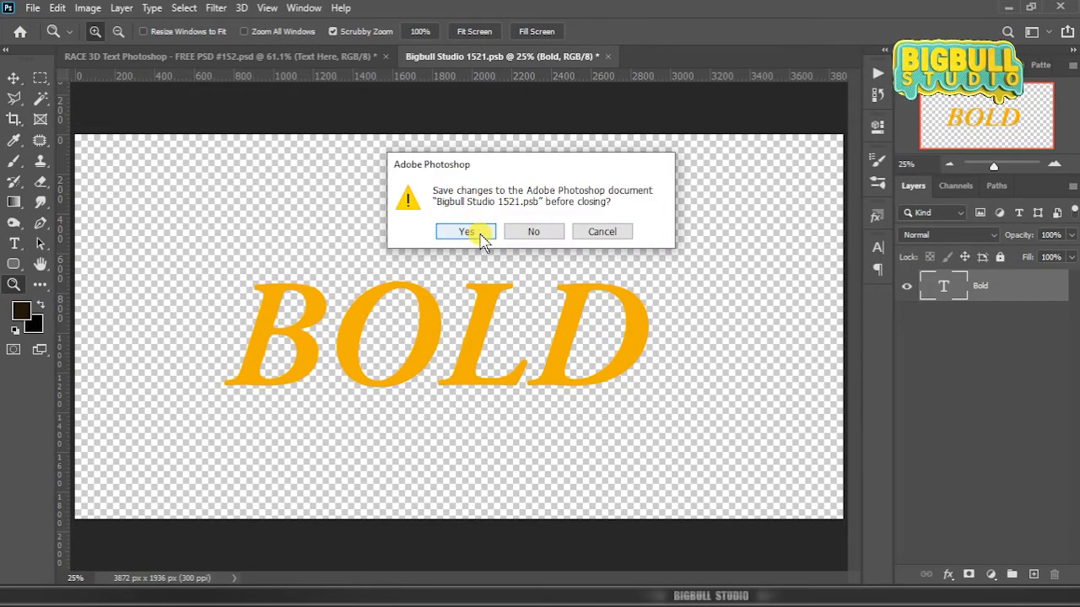
left_click(466, 232)
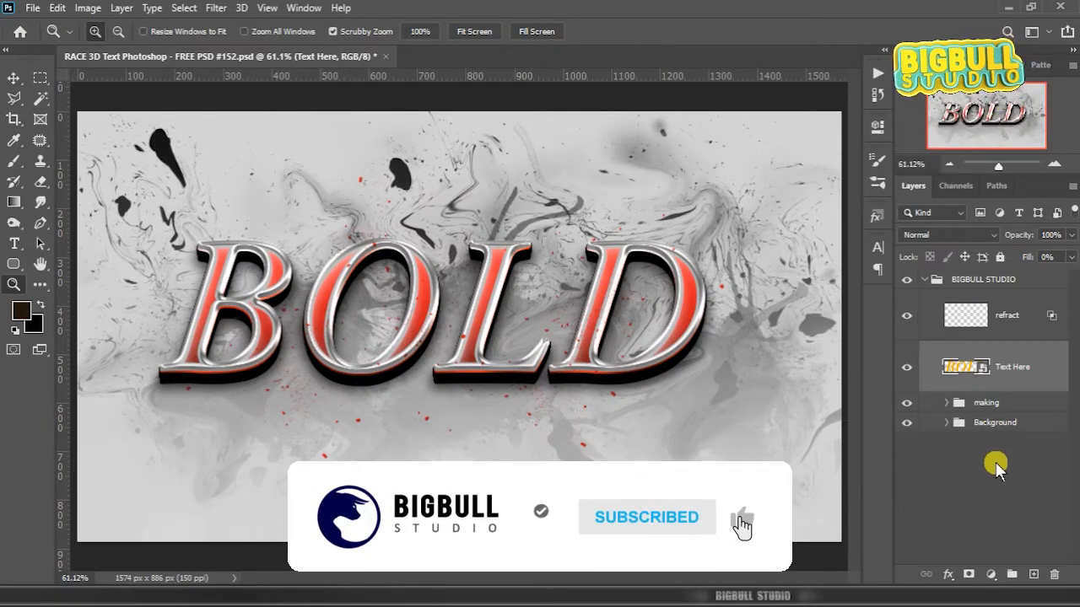
left_click(995, 463)
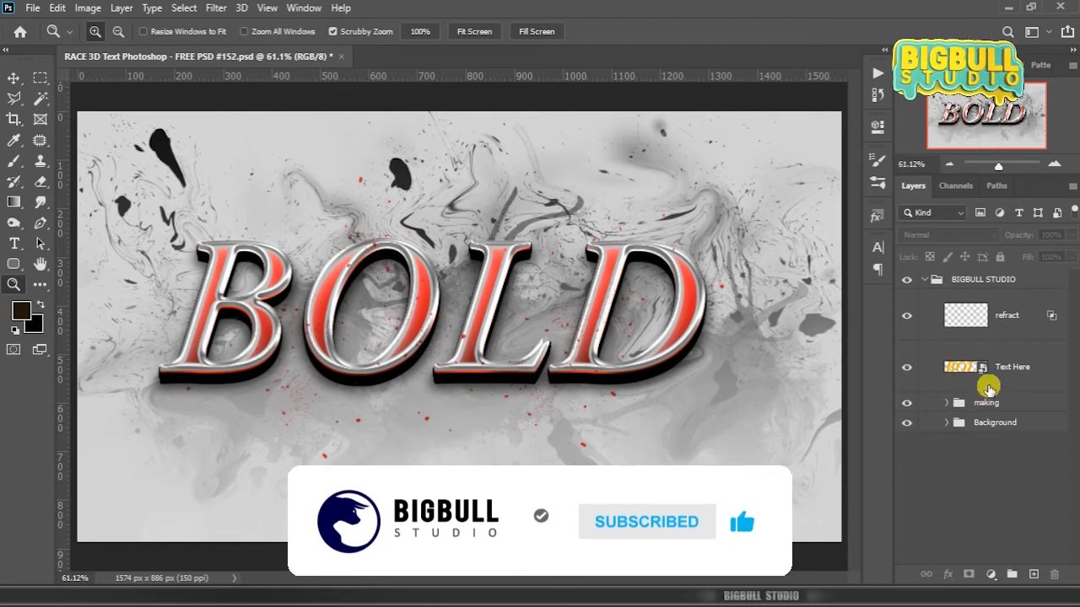
- Reopen the contents of the "Text Here" smart object and bring up the Notepad word list
left_click(998, 368)
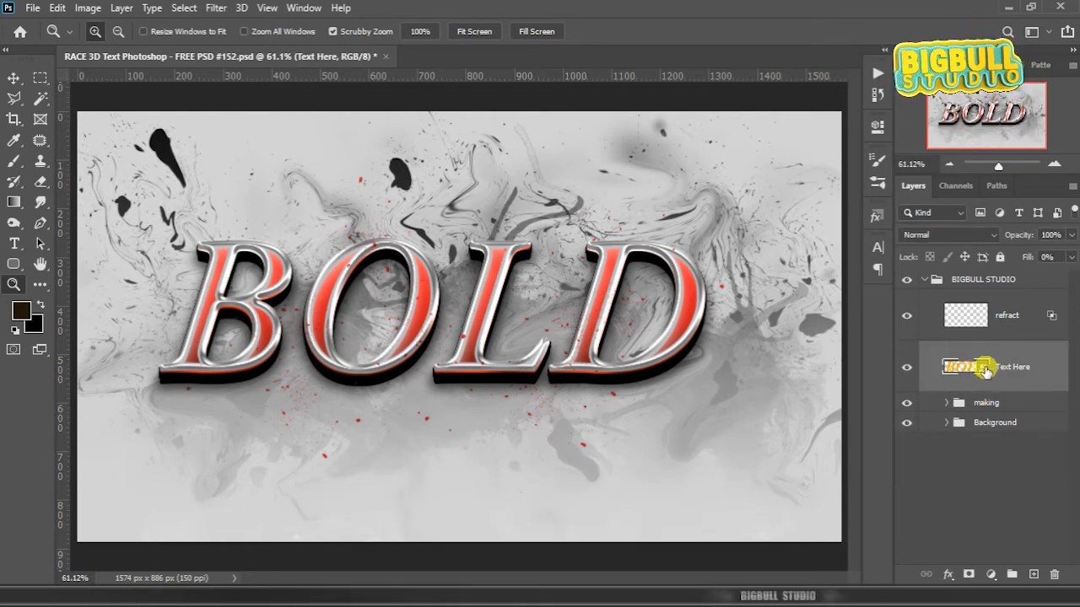
double_click(984, 368)
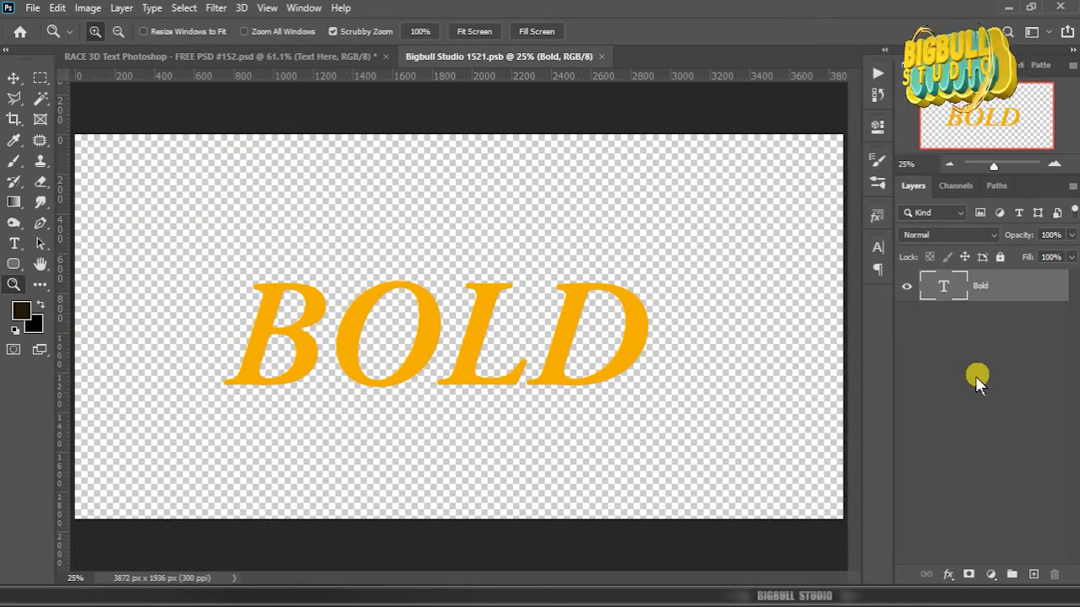
left_click(768, 595)
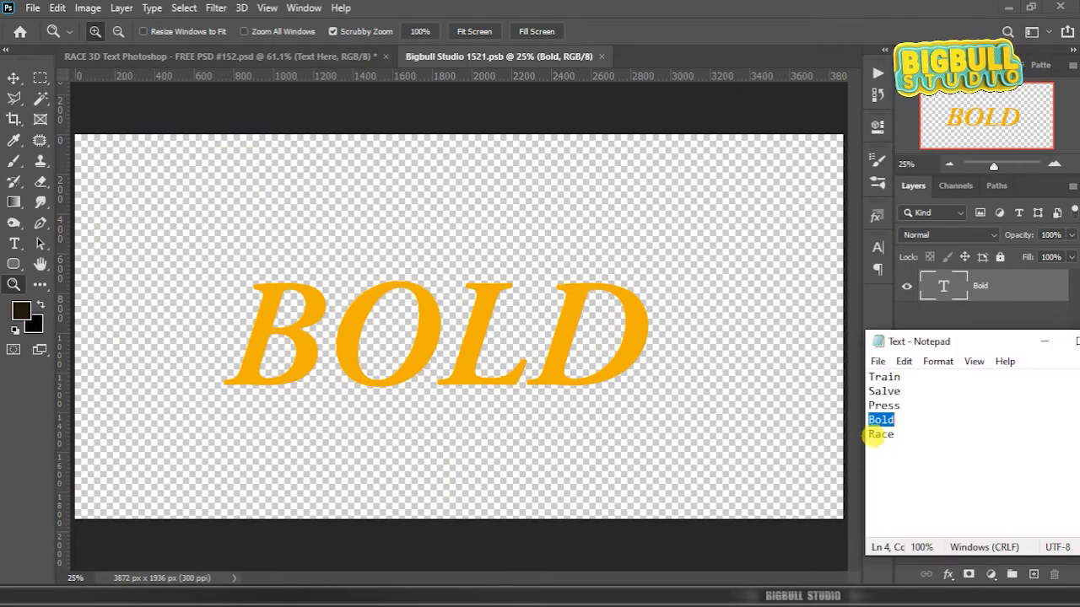
- Copy "Race" from the Notepad word list and replace the "Bold" layer's text with it
double_click(879, 435)
right_click(894, 435)
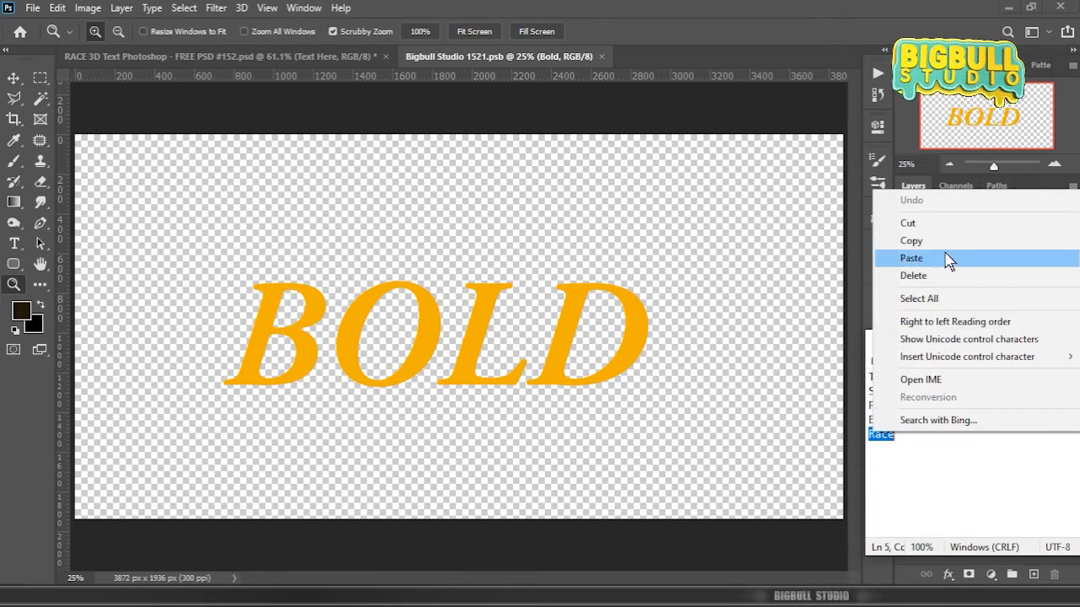
left_click(952, 245)
left_click(947, 286)
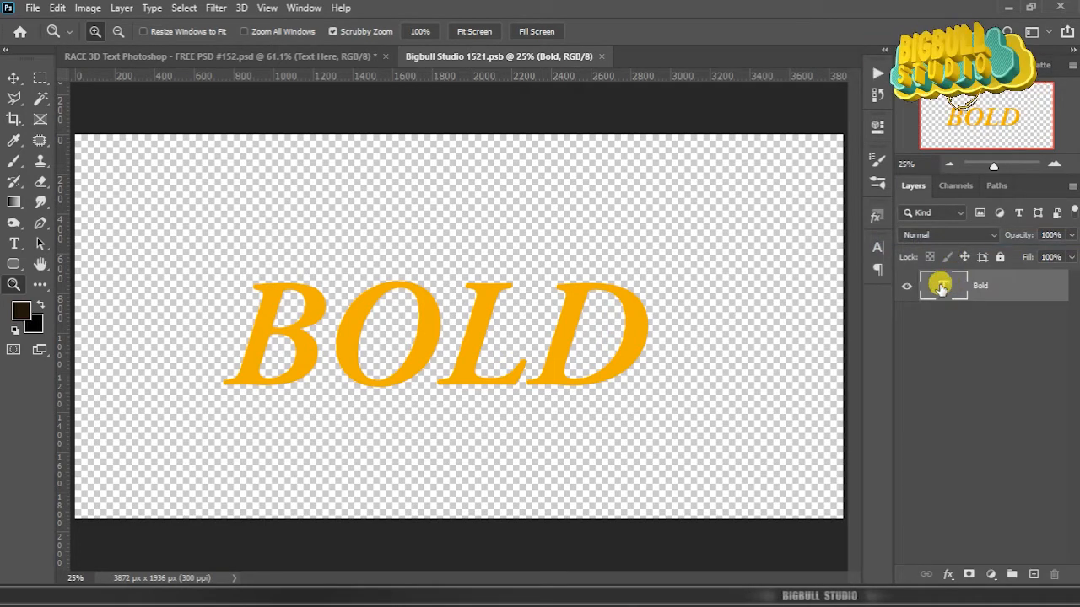
double_click(943, 287)
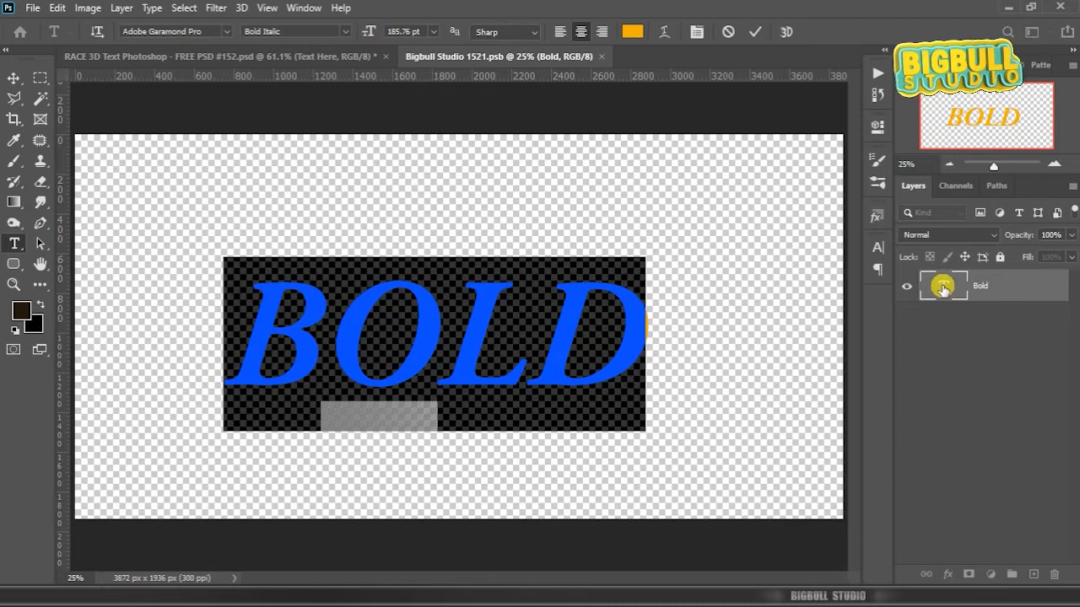
key("ctrl+v")
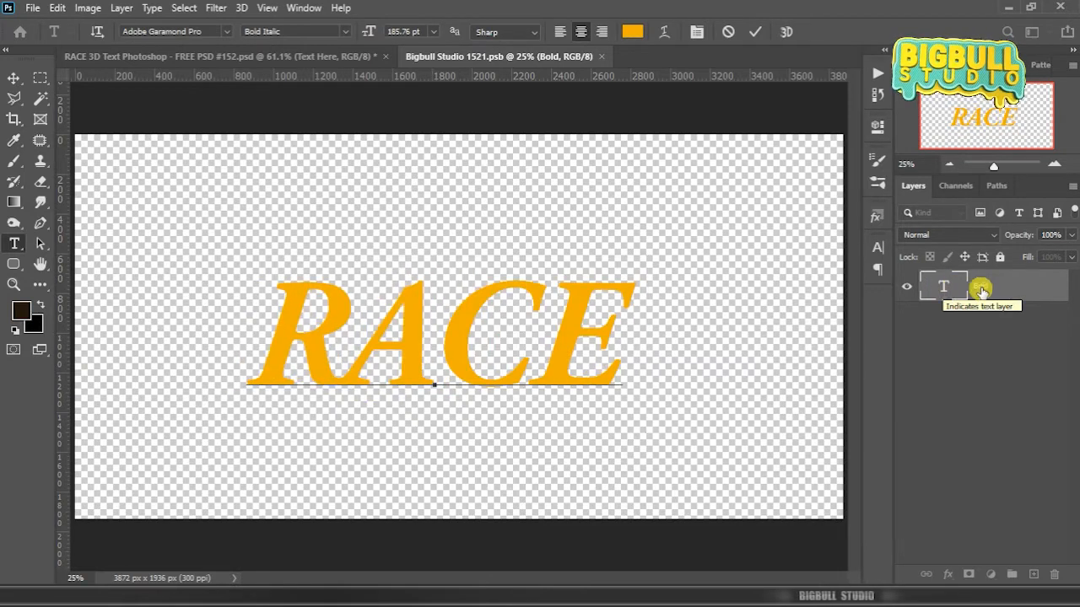
left_click(993, 294)
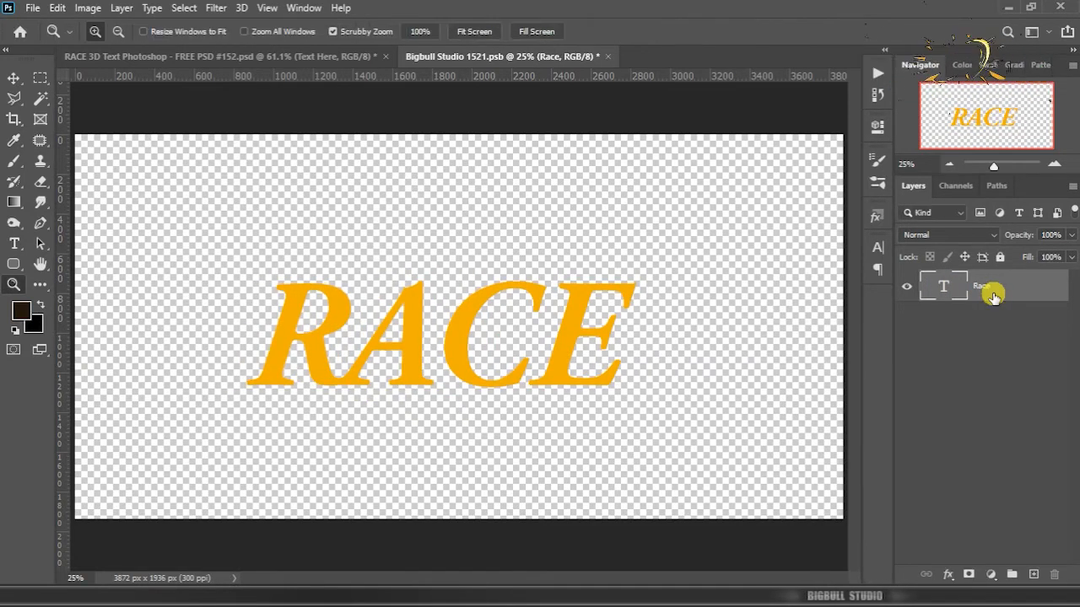
- Save and close the smart object document containing "Race", and deselect the layers in the main design
left_click(599, 56)
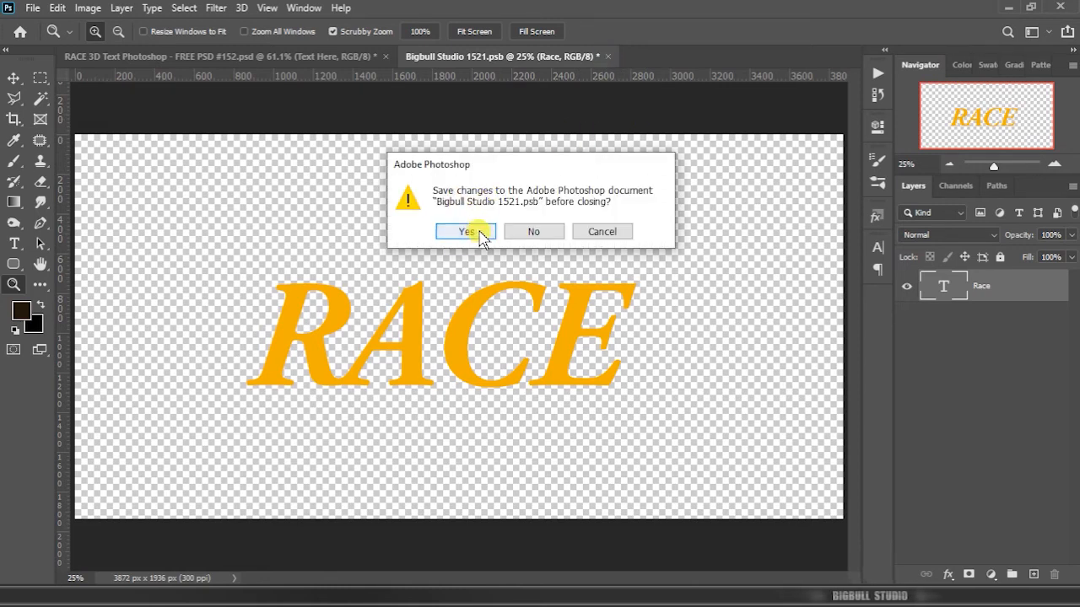
left_click(468, 232)
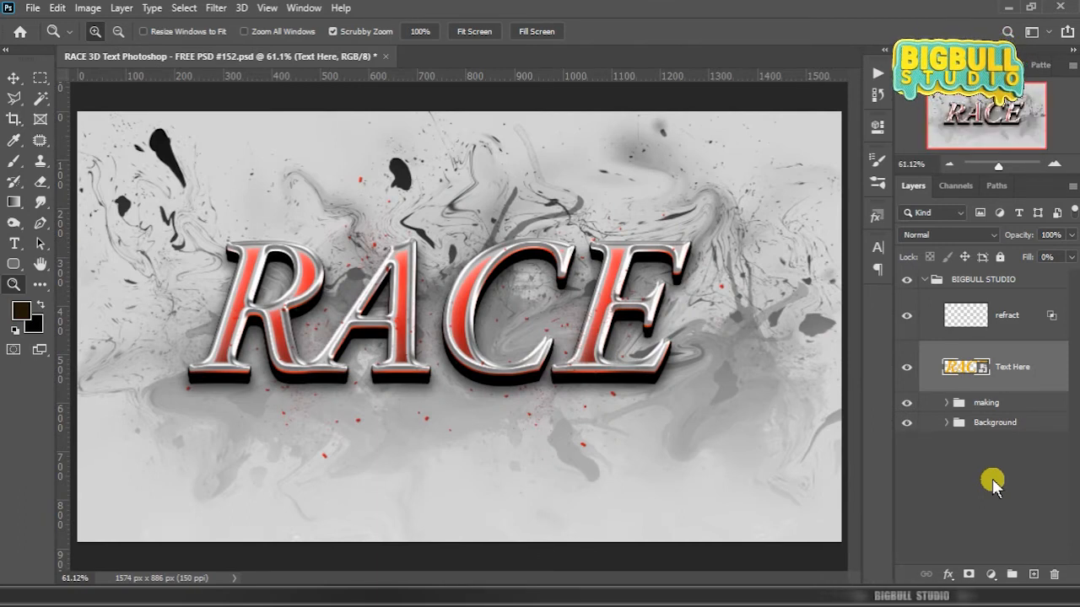
left_click(992, 484)
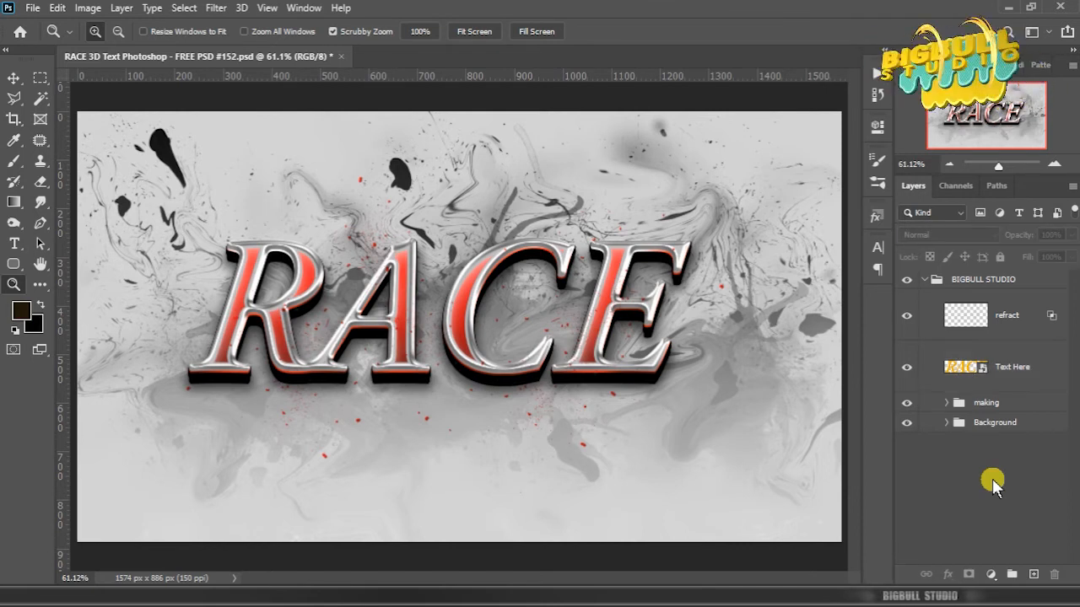
- Collapse the BIGBULL STUDIO layer group and leave no layer selected
left_click(978, 286)
left_click(923, 280)
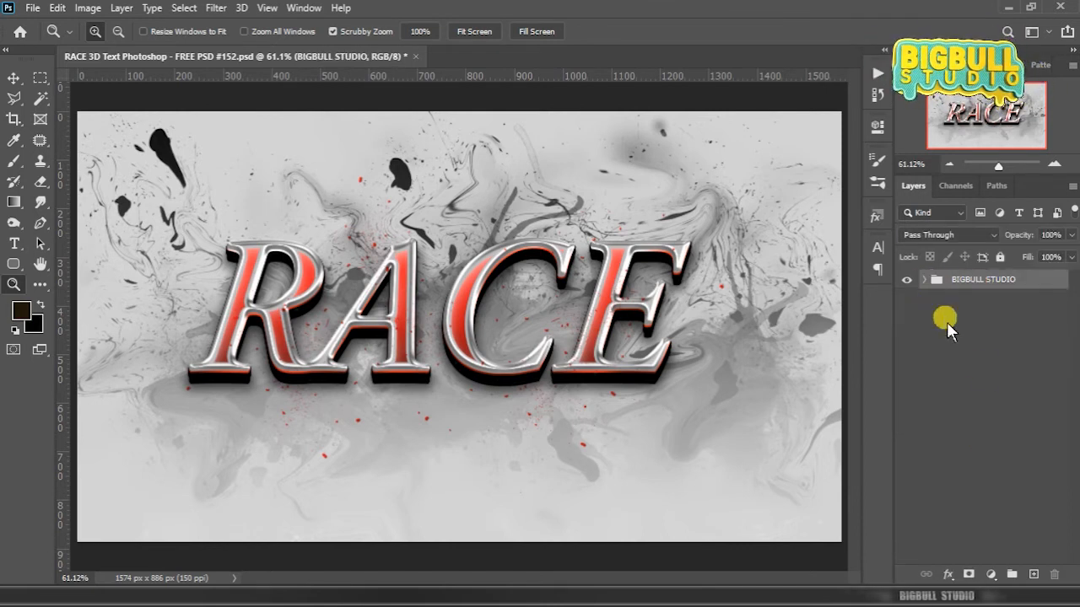
left_click(982, 373)
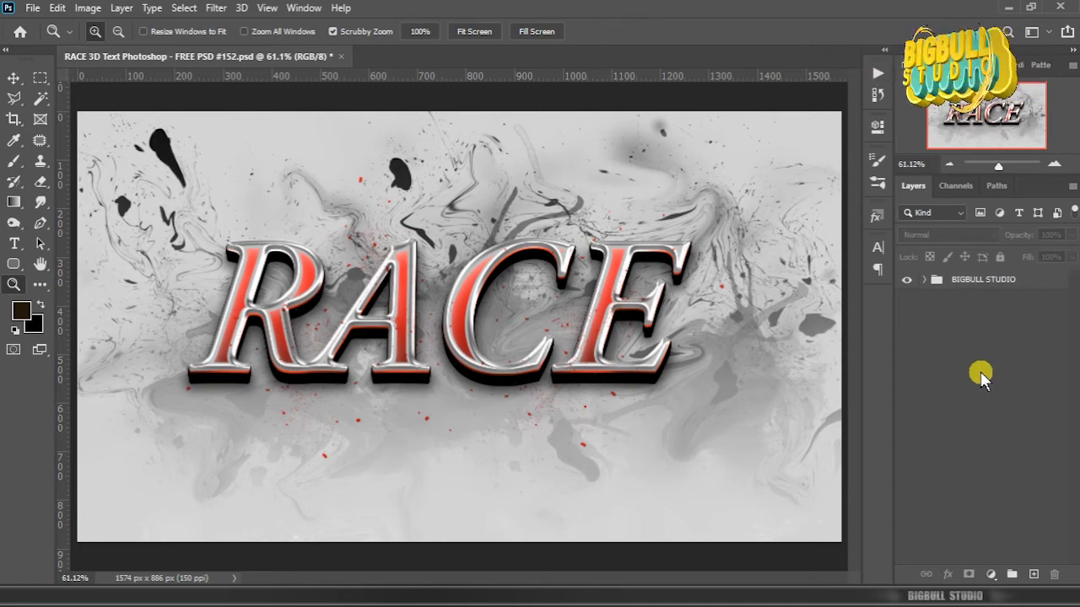